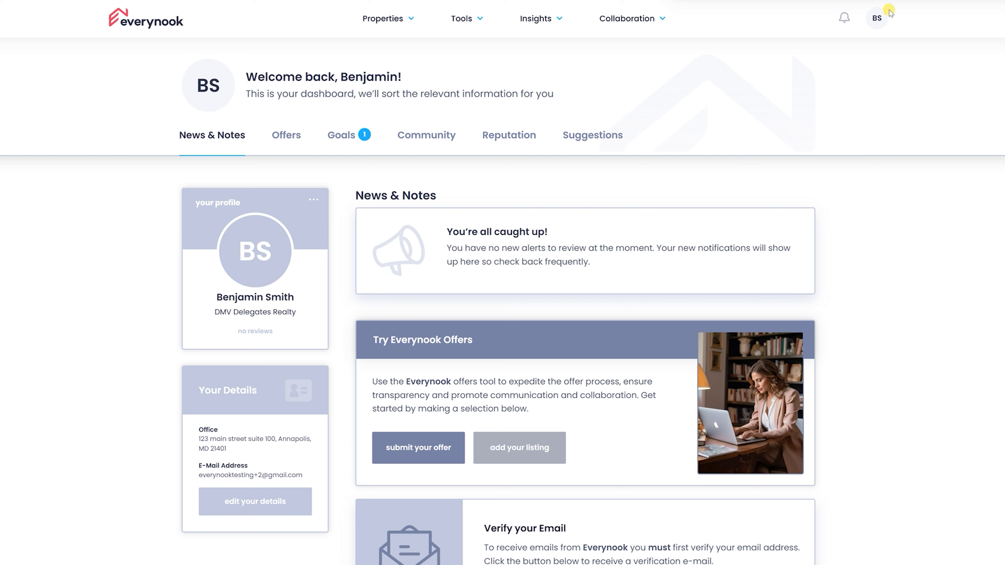
Look up "The Great Team" in team registration and start adding it as a new team
click(876, 19)
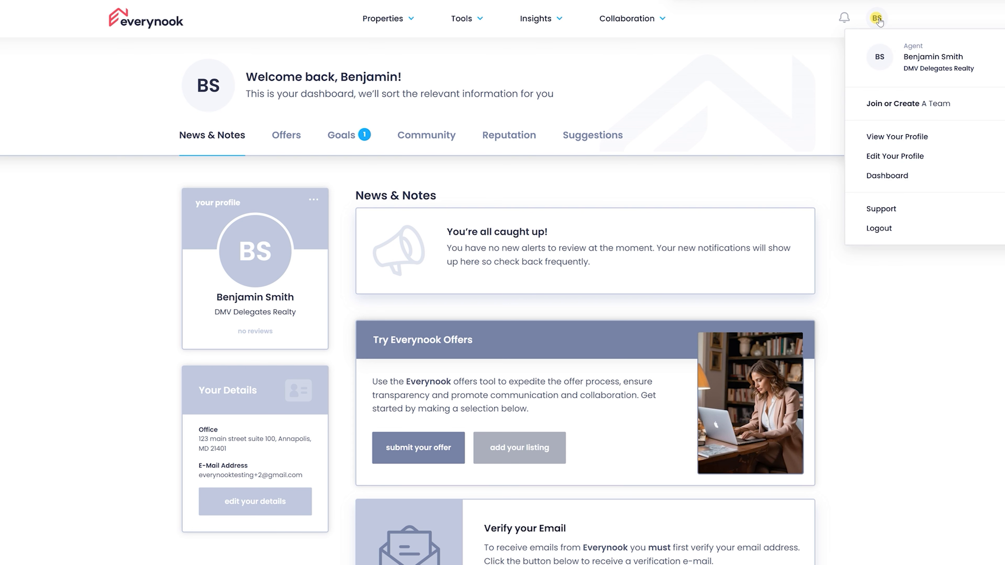
click(895, 105)
text(The G)
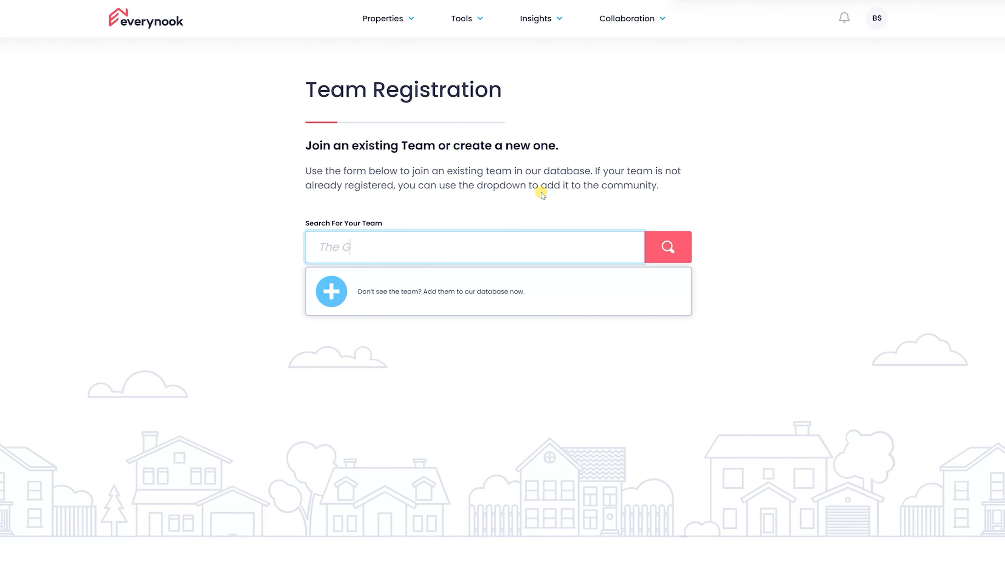
text(reat Team)
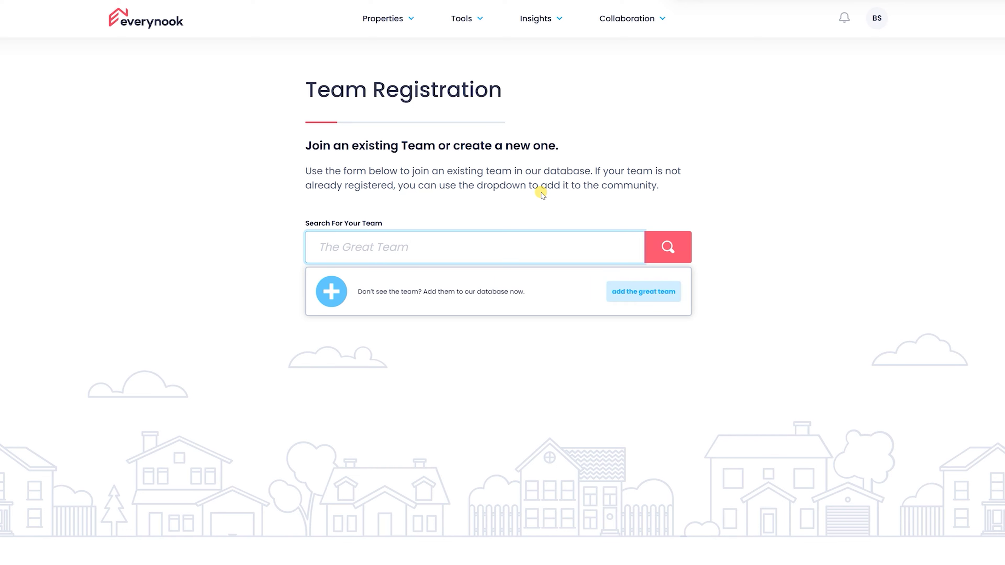
click(643, 297)
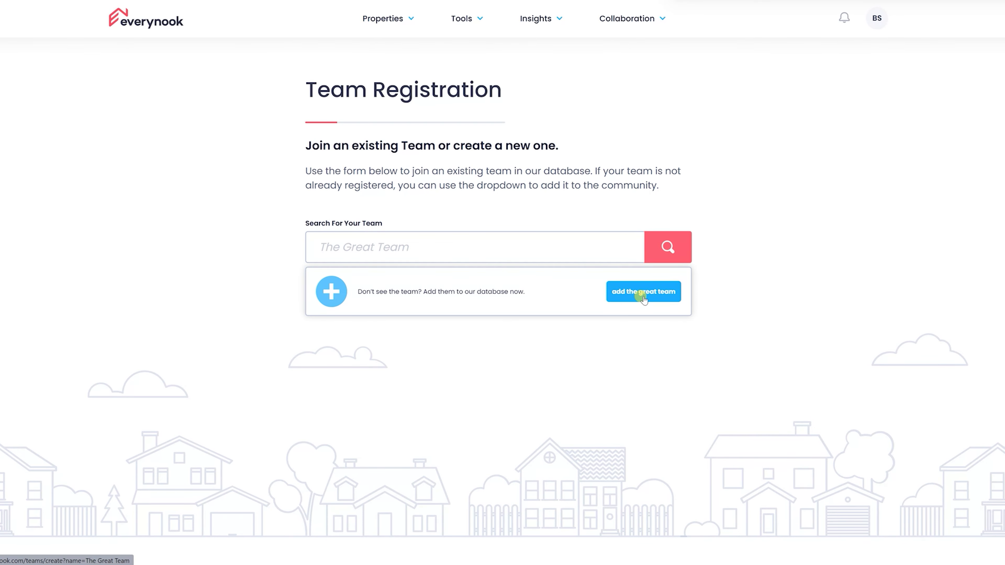
click(641, 296)
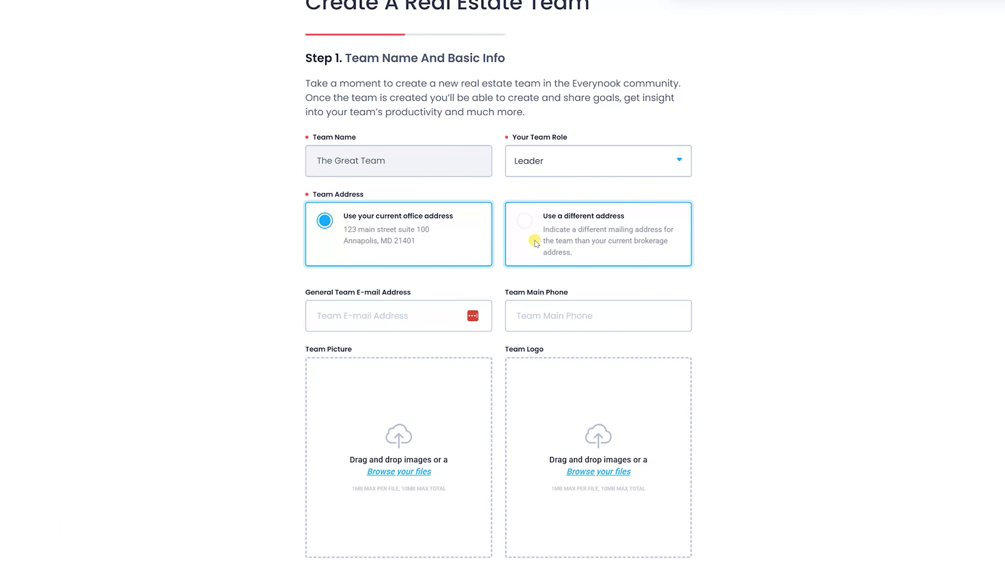
Create the team with the Leader role and the current office address, leaving the contact details and images empty
scroll(368, 253, down, 4)
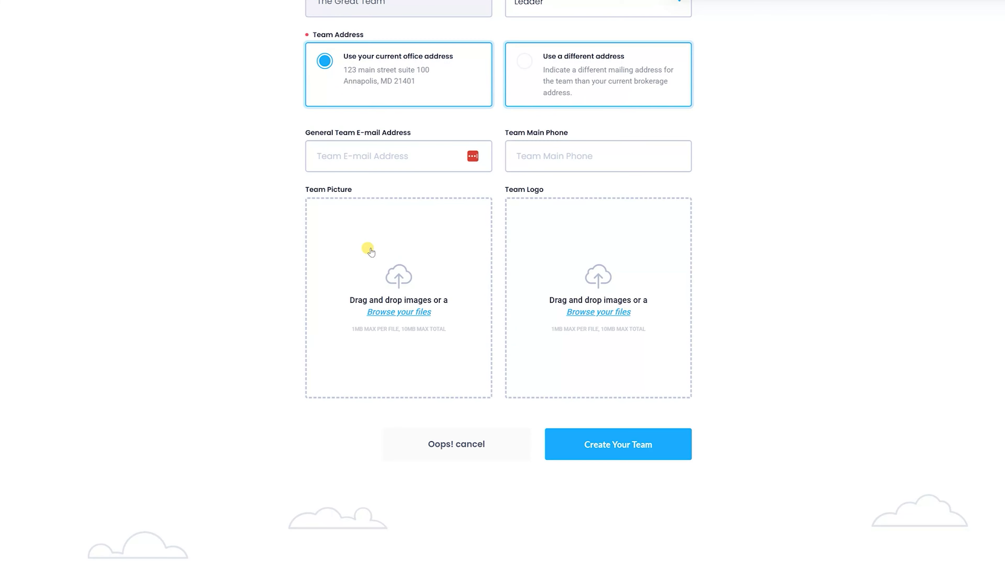
click(627, 454)
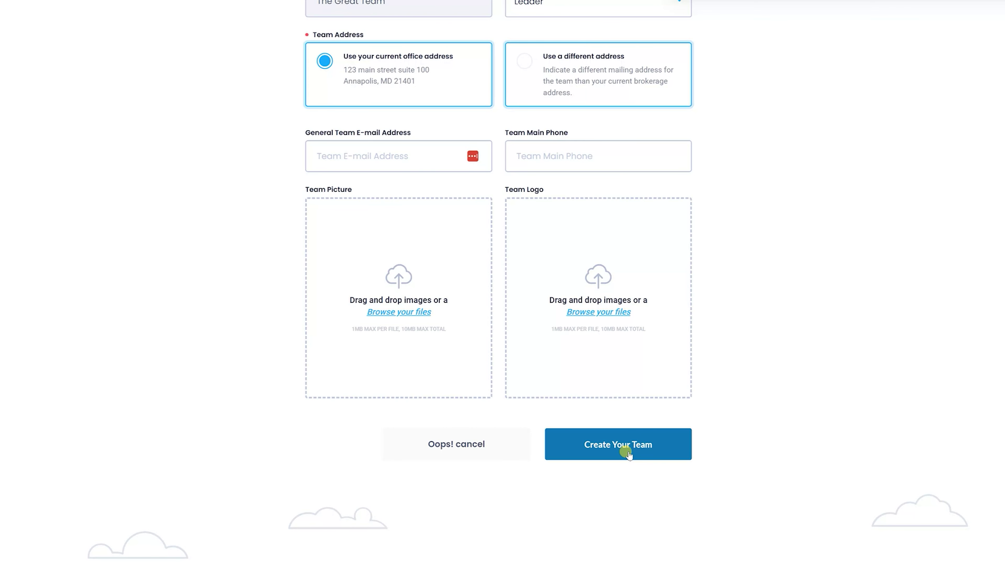
click(628, 454)
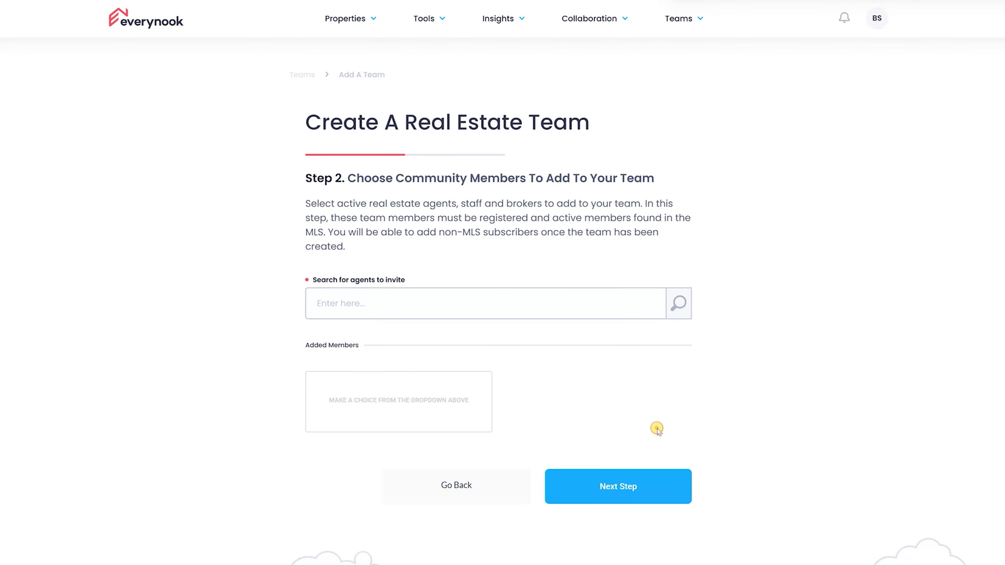
Add two agents from DMV Delegates Realty as team members and complete the team creation
click(582, 304)
click(657, 517)
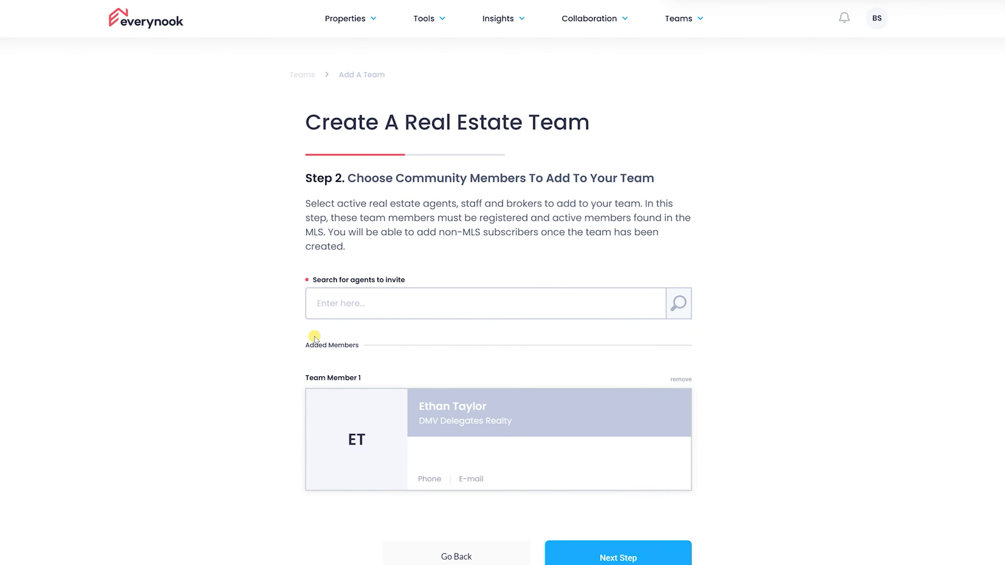
scroll(285, 325, down, 5)
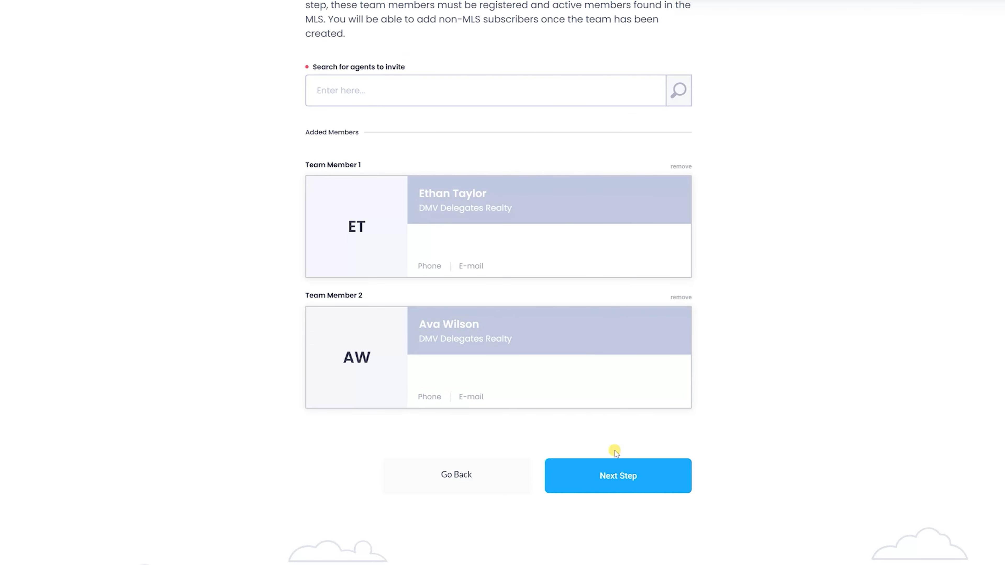
click(631, 475)
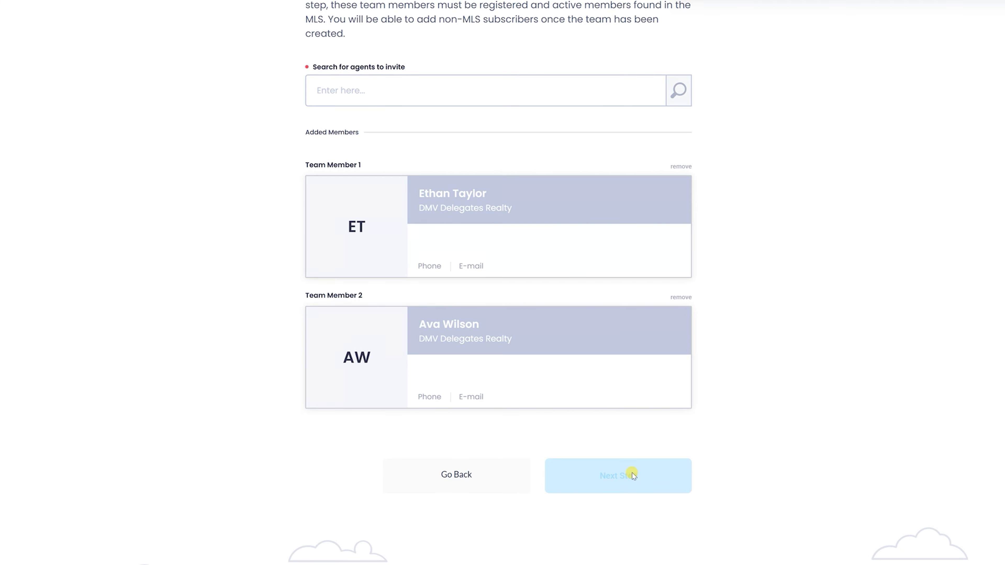
click(630, 473)
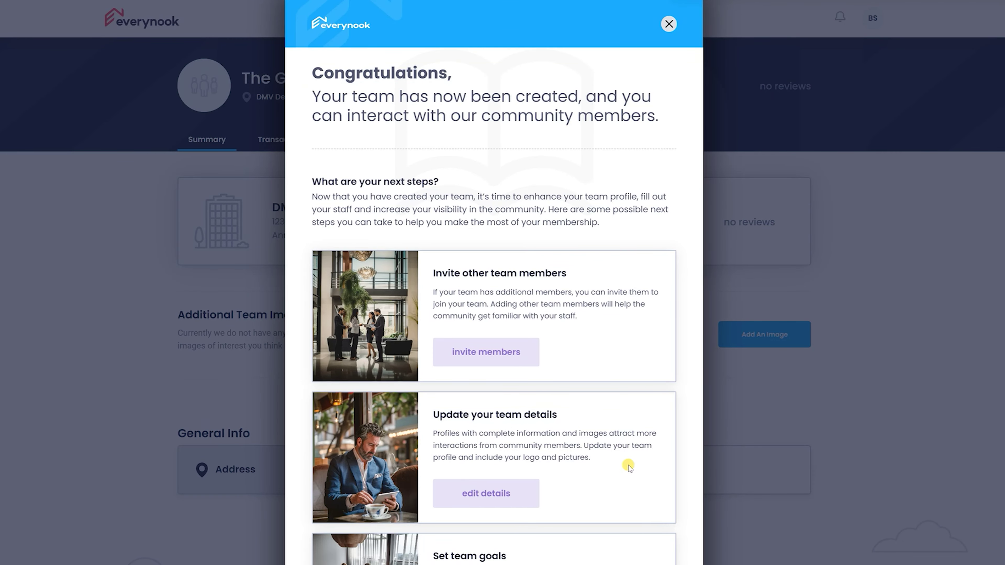
Read through the suggested next steps for the newly created team, including the note on member join dates
scroll(590, 347, down, 1)
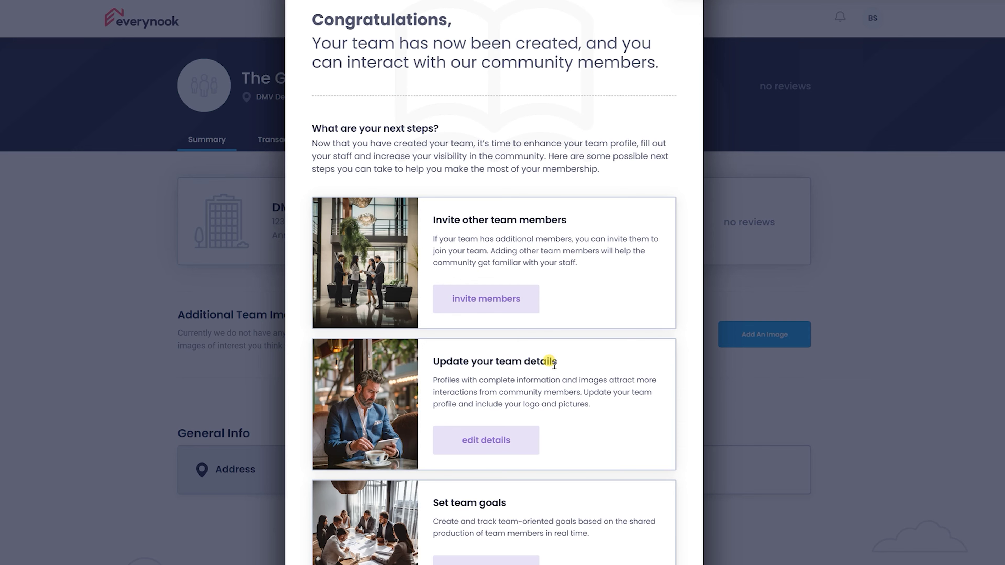
scroll(526, 277, down, 2)
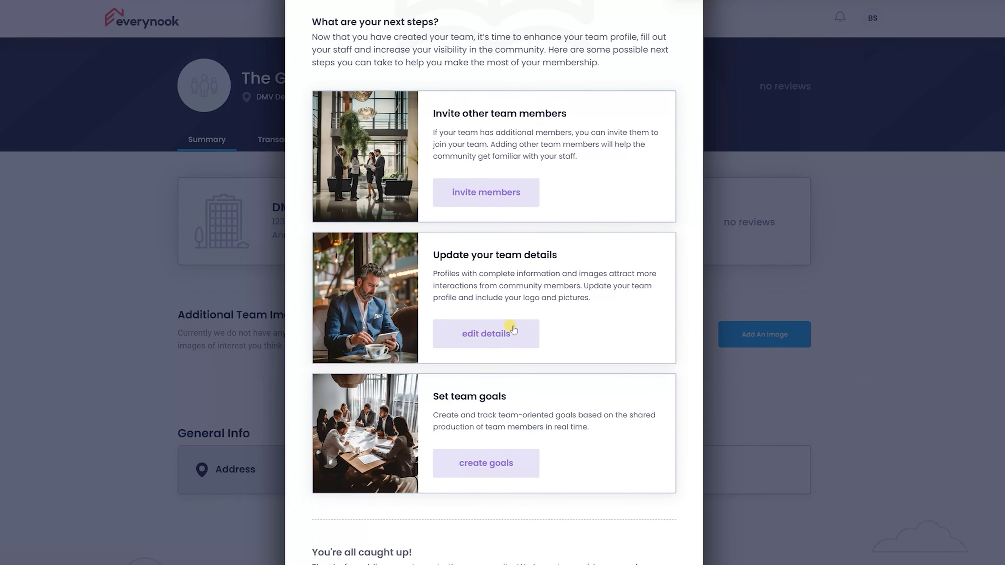
scroll(491, 394, down, 3)
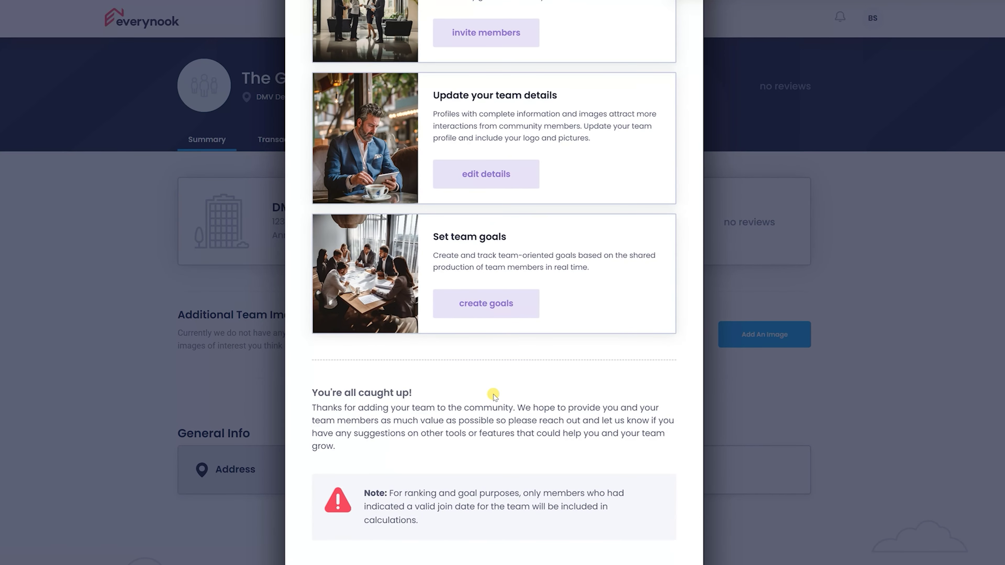
scroll(493, 395, down, 2)
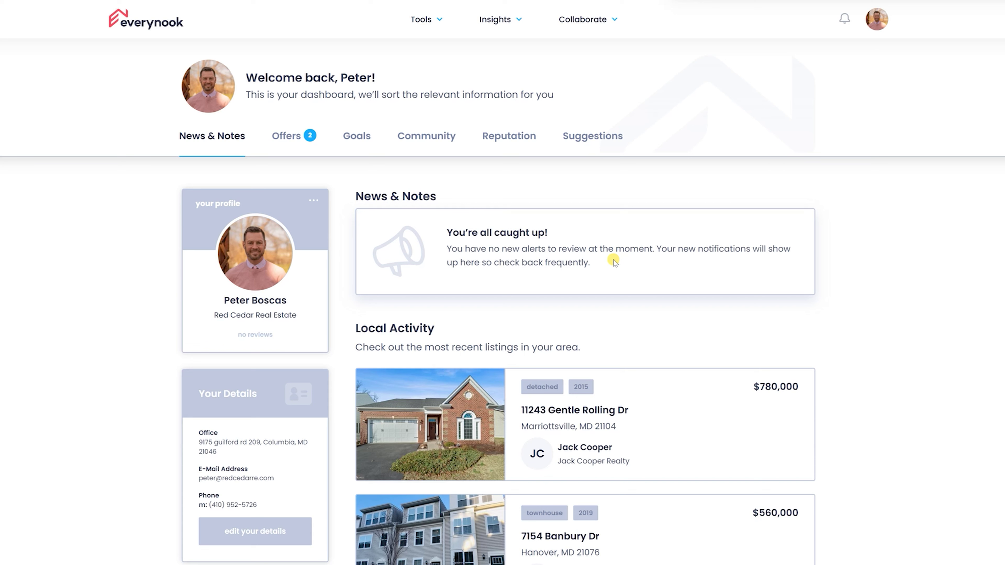
Go to goal management and open the details of the 2025 Volume goal
click(495, 19)
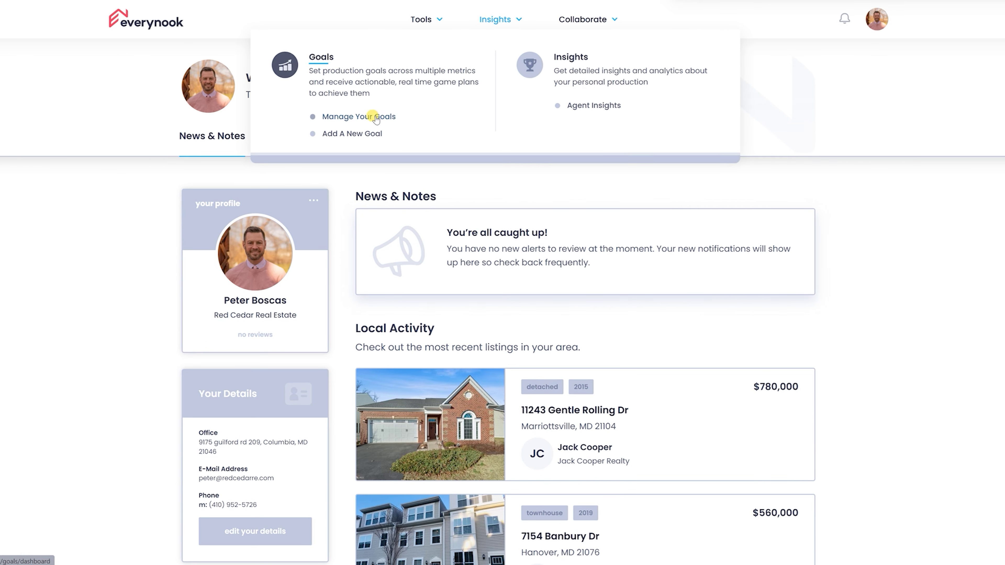
click(389, 117)
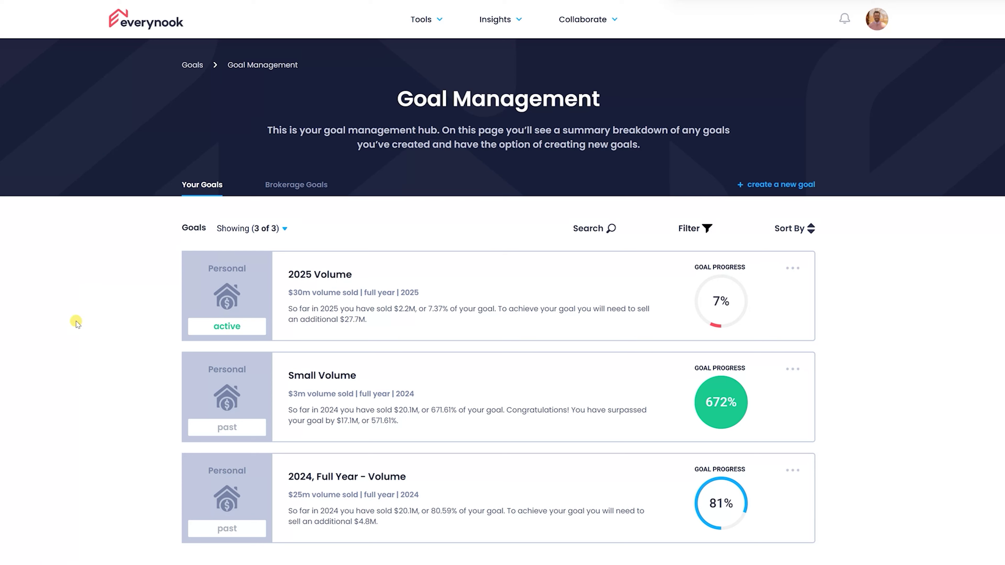
click(318, 278)
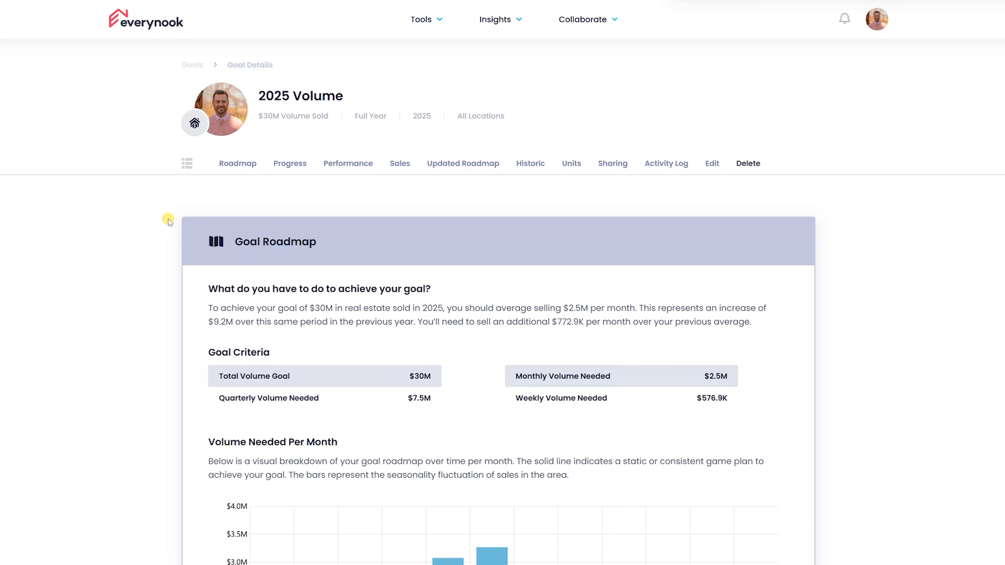
Examine the 2025 Volume goal's roadmap, progress to date and monthly performance charts
scroll(180, 209, down, 4)
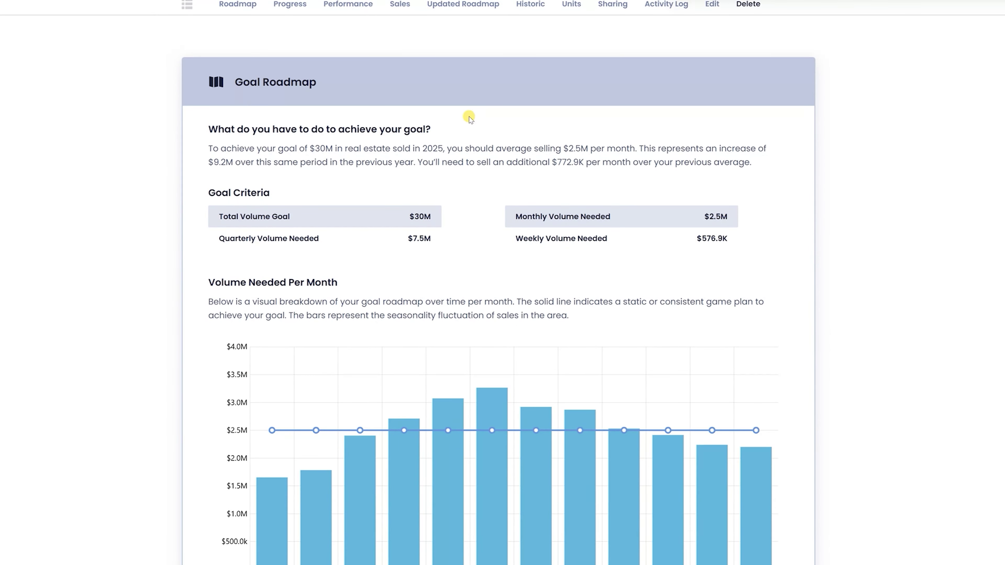
scroll(307, 157, down, 3)
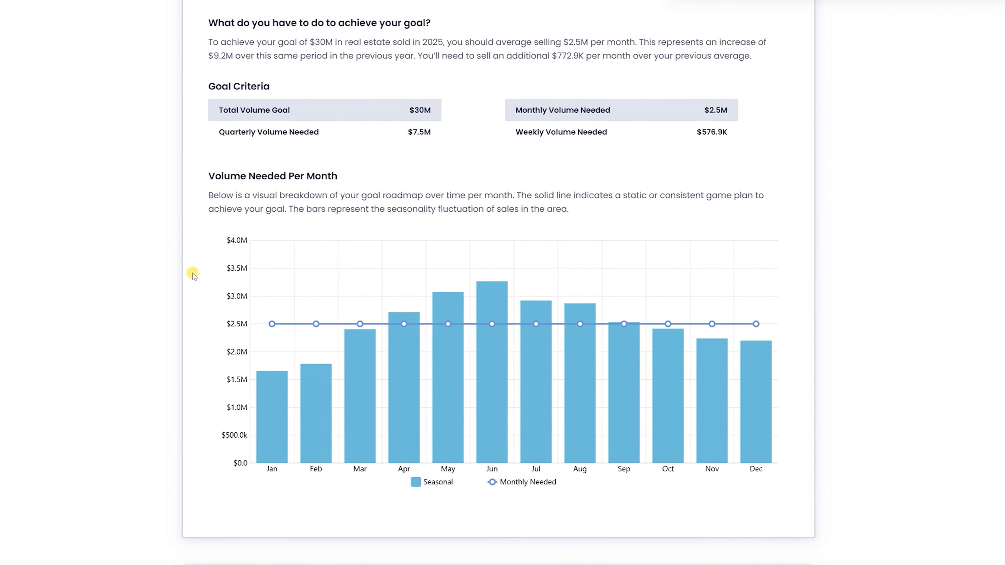
scroll(206, 273, down, 10)
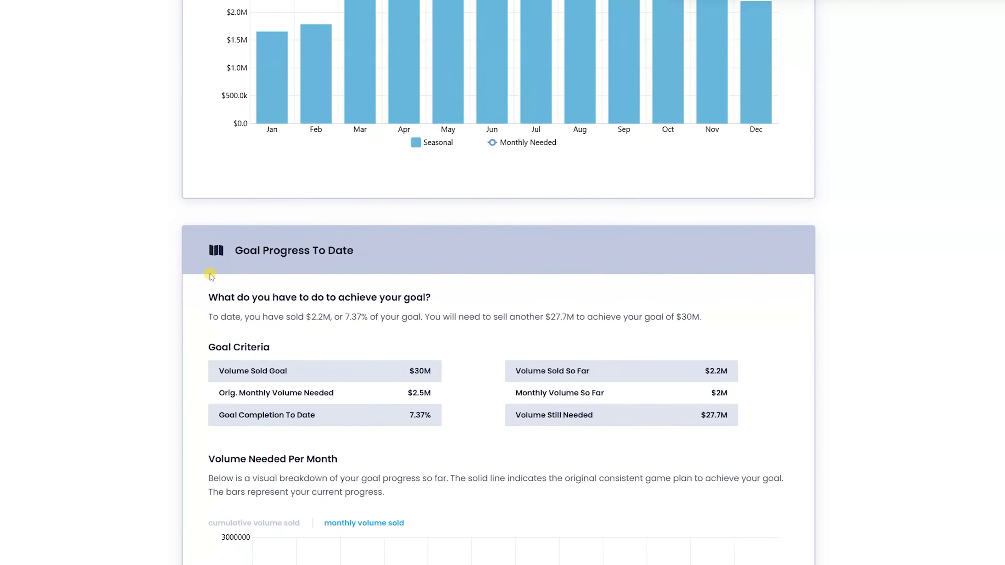
scroll(210, 275, down, 1)
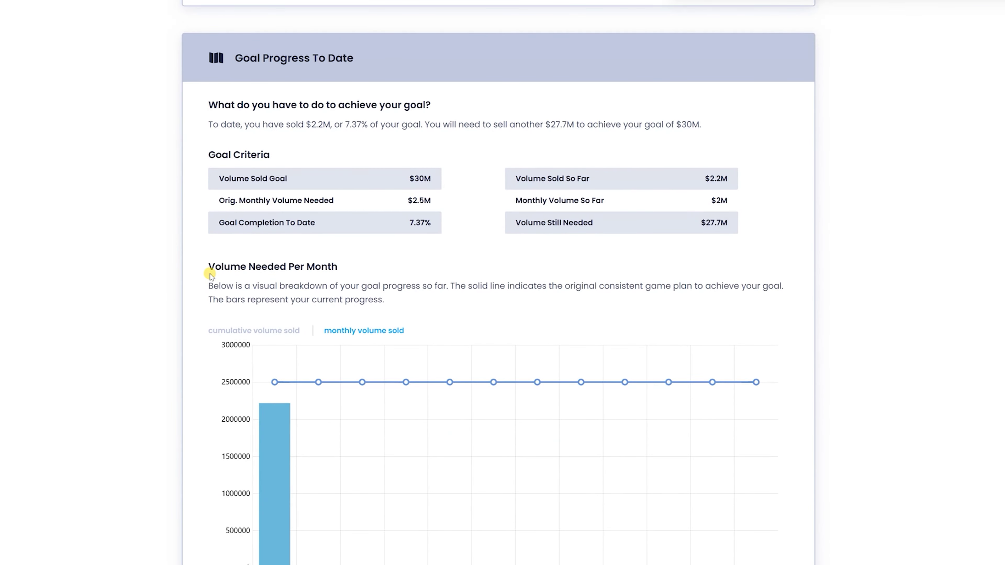
scroll(210, 275, down, 10)
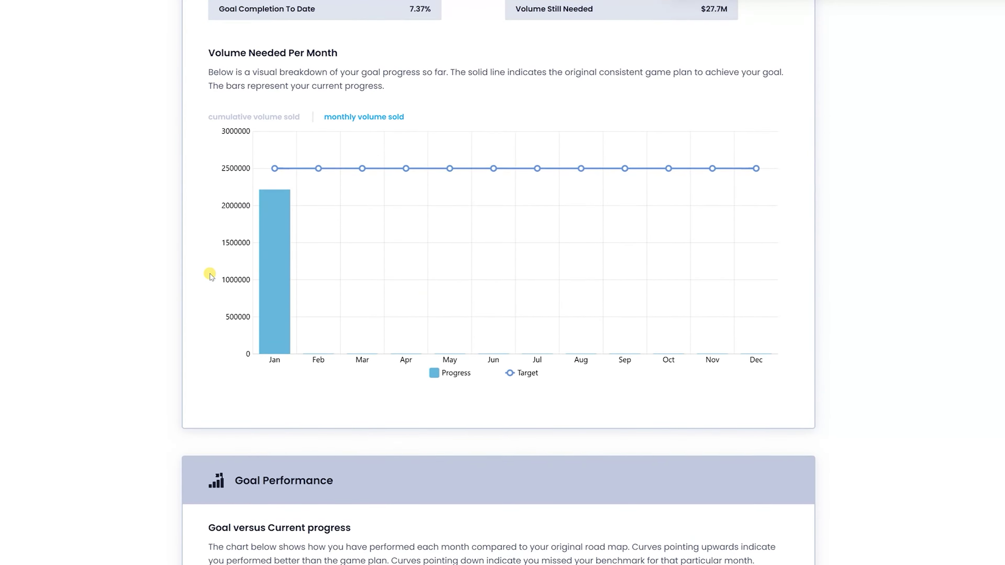
scroll(210, 278, down, 4)
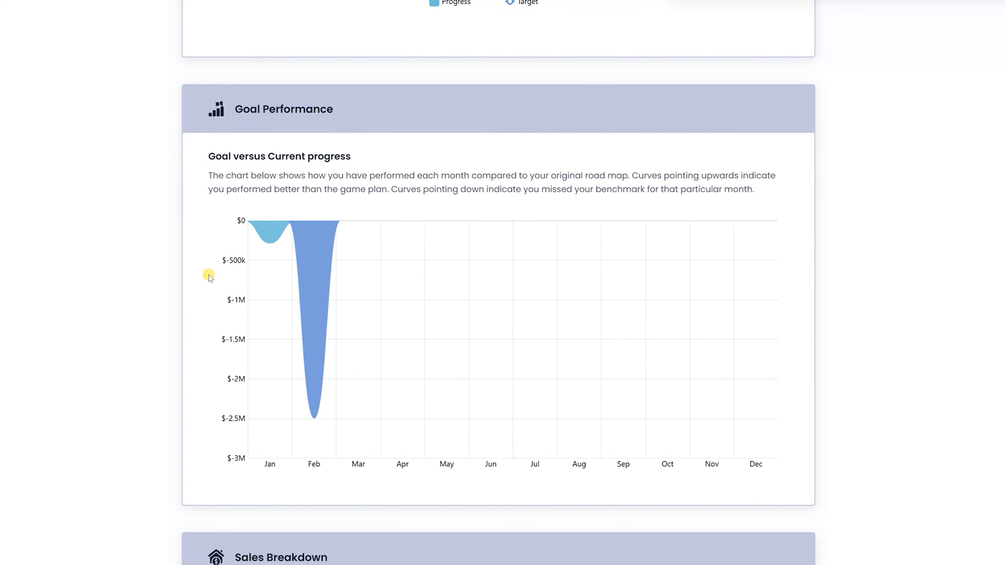
Examine the goal's sales breakdown, updated roadmap and historic performance comparison
scroll(211, 277, down, 8)
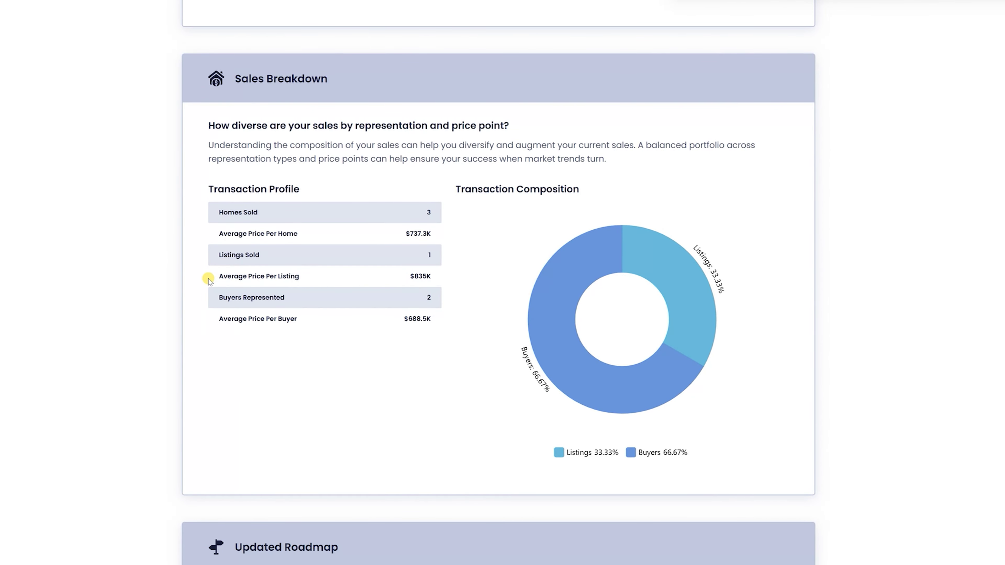
scroll(203, 281, down, 5)
scroll(165, 279, down, 7)
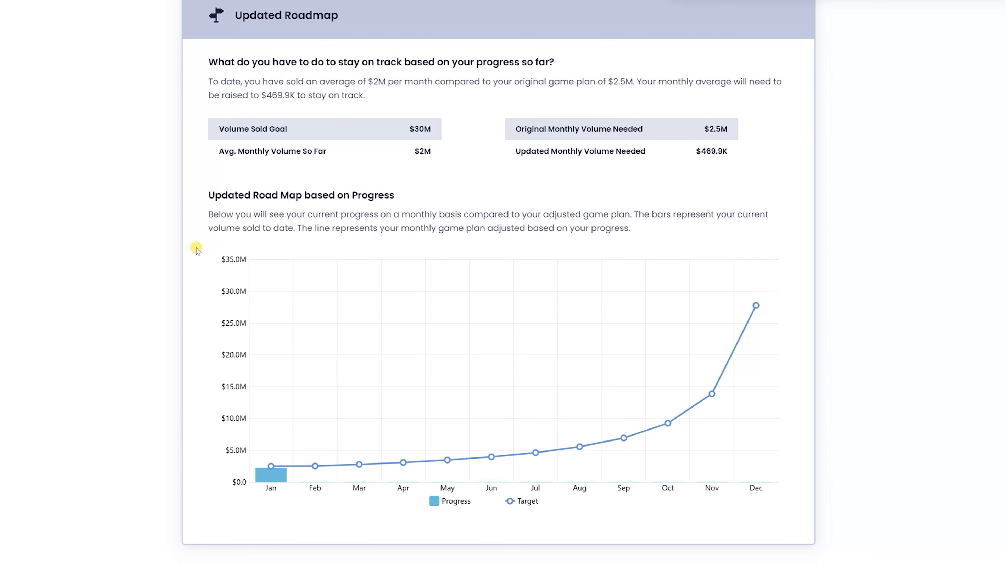
scroll(196, 250, down, 10)
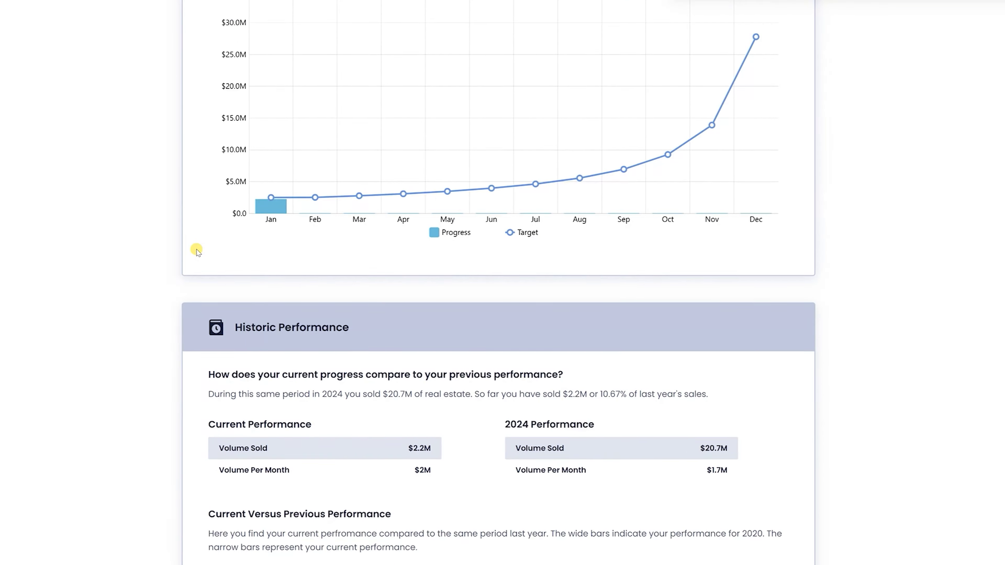
scroll(197, 249, down, 3)
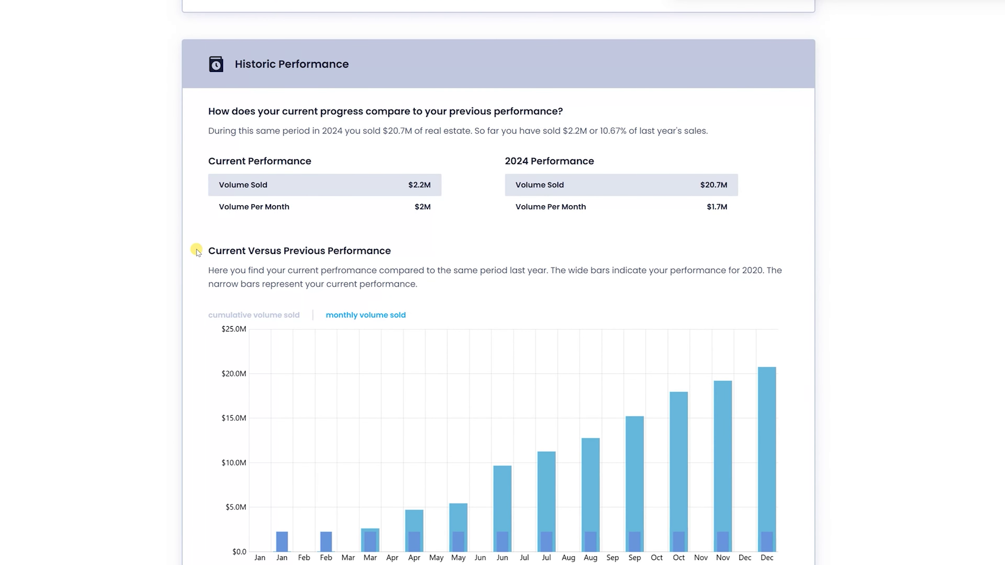
scroll(196, 250, down, 1)
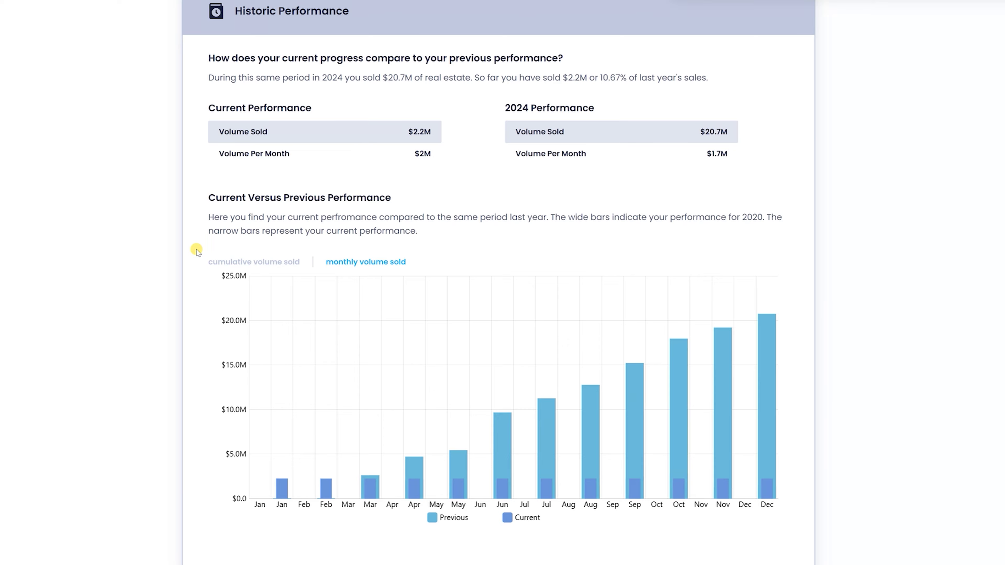
Examine the goal's unit visualization, sharing status and activity log
scroll(196, 250, down, 8)
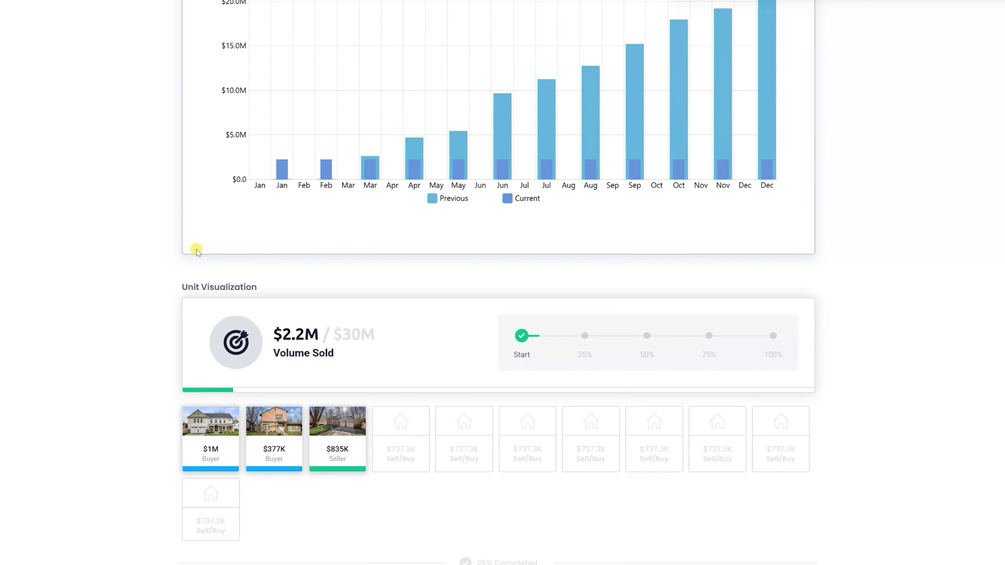
scroll(197, 251, down, 6)
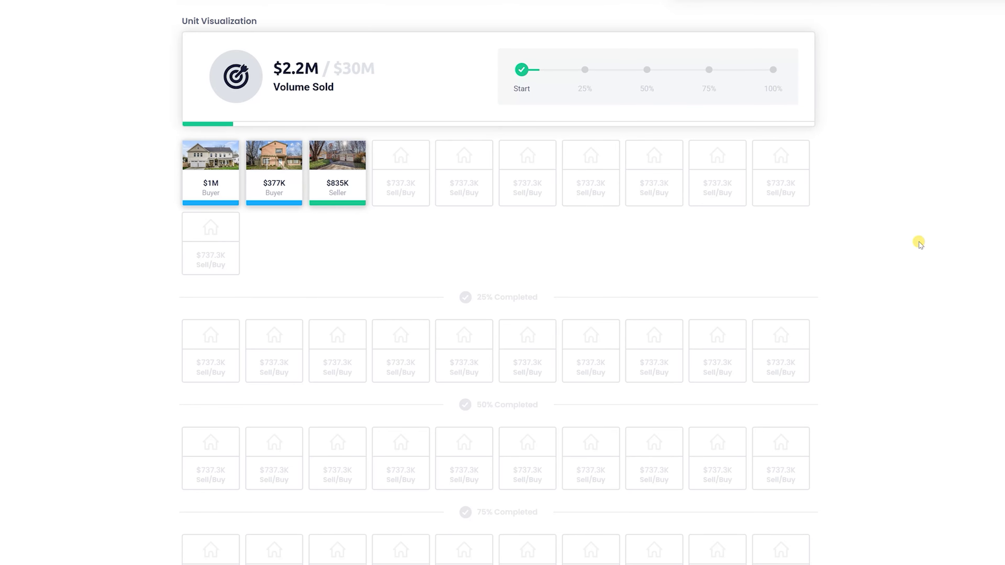
scroll(920, 244, down, 4)
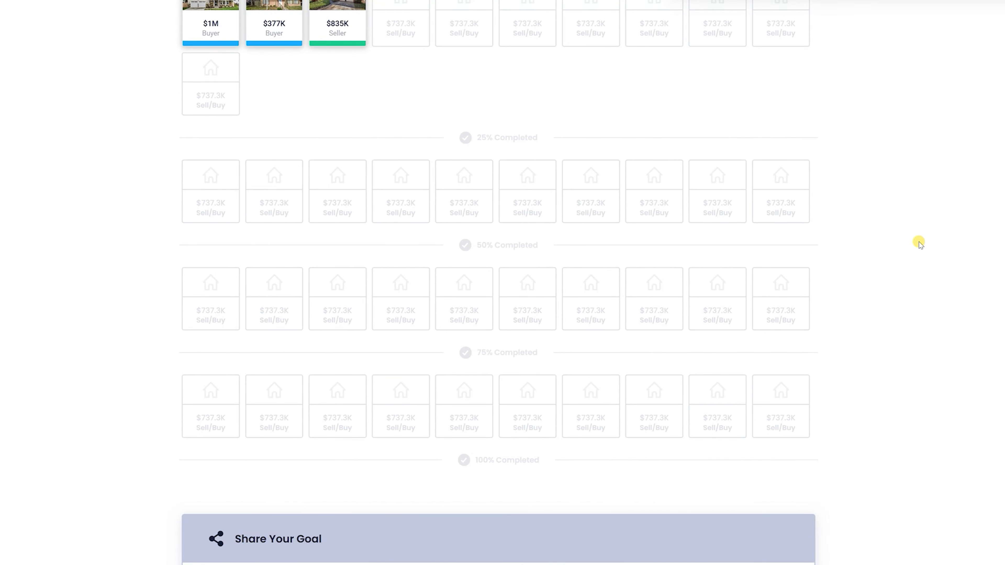
scroll(919, 244, down, 9)
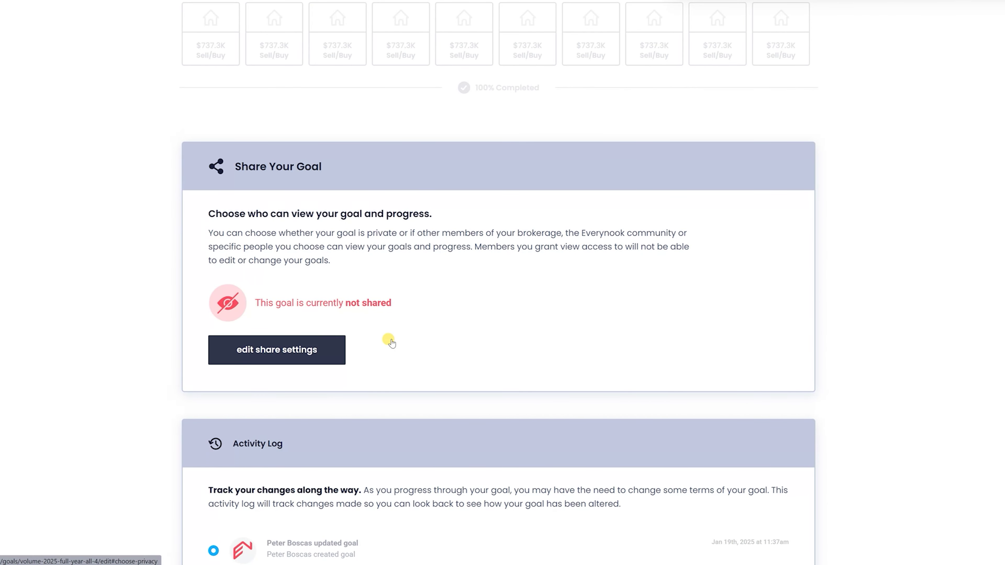
scroll(406, 328, down, 5)
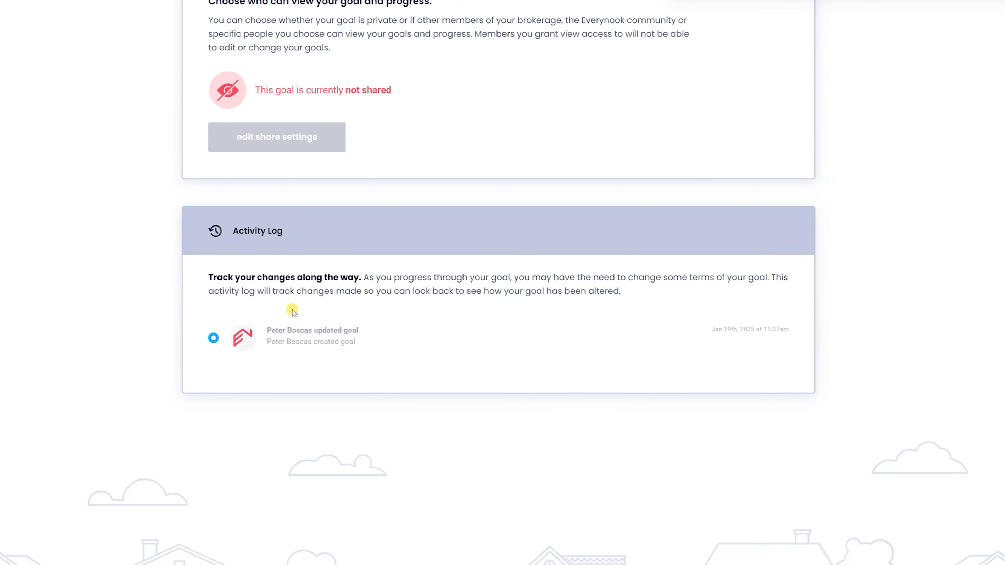